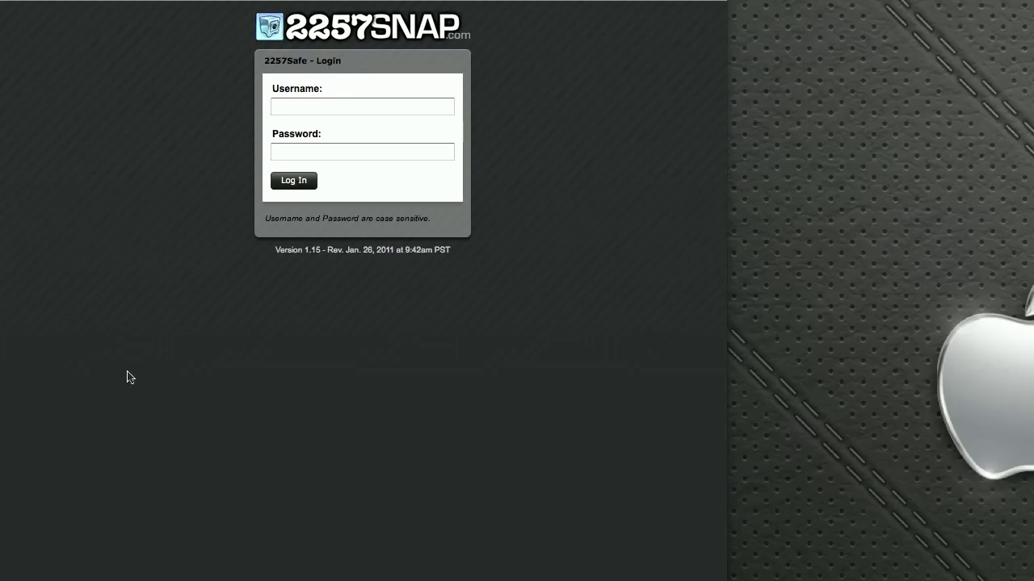
Log in with the account username and password and acknowledge the success message
{"action": "left_click", "coordinate": [389, 105]}
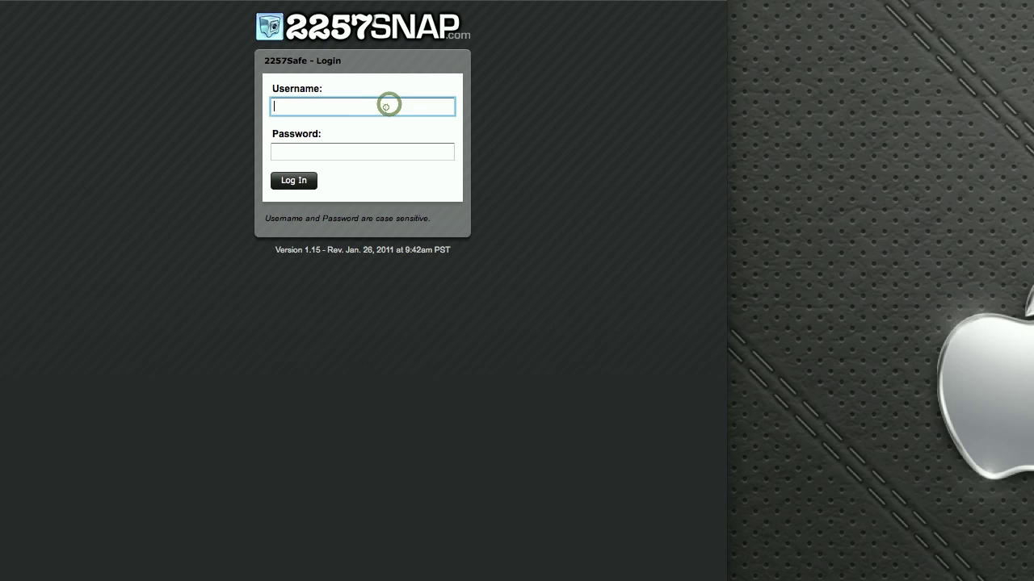
{"action": "type", "text": "DanielU"}
{"action": "key", "text": "Tab"}
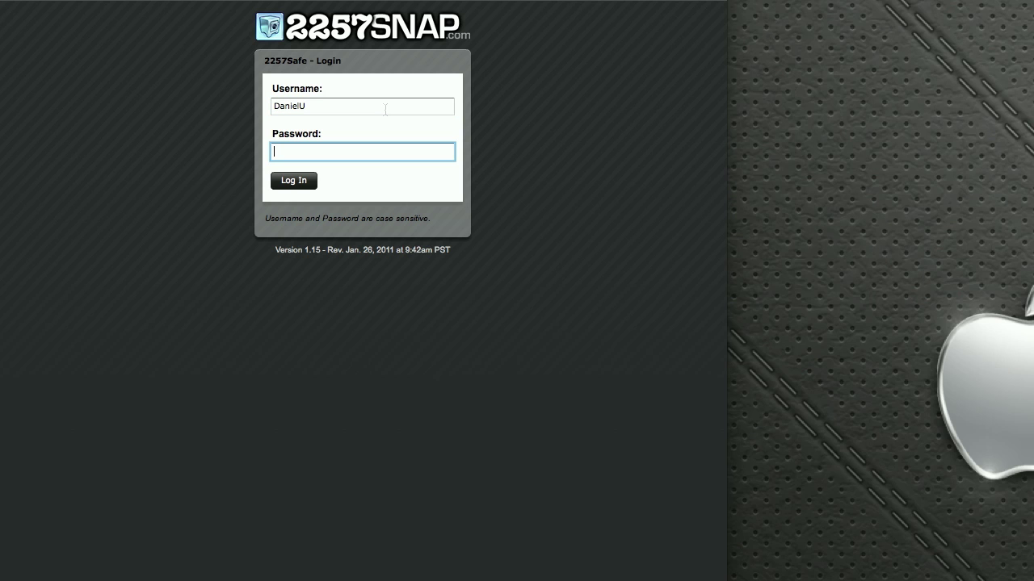
{"action": "type", "text": "*******"}
{"action": "key", "text": "Return"}
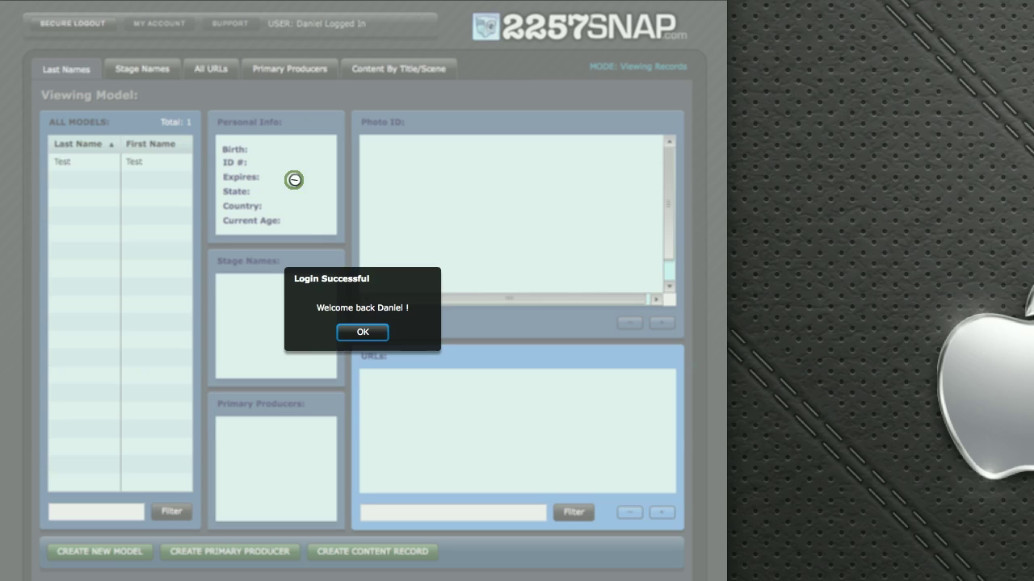
{"action": "left_click", "coordinate": [363, 334]}
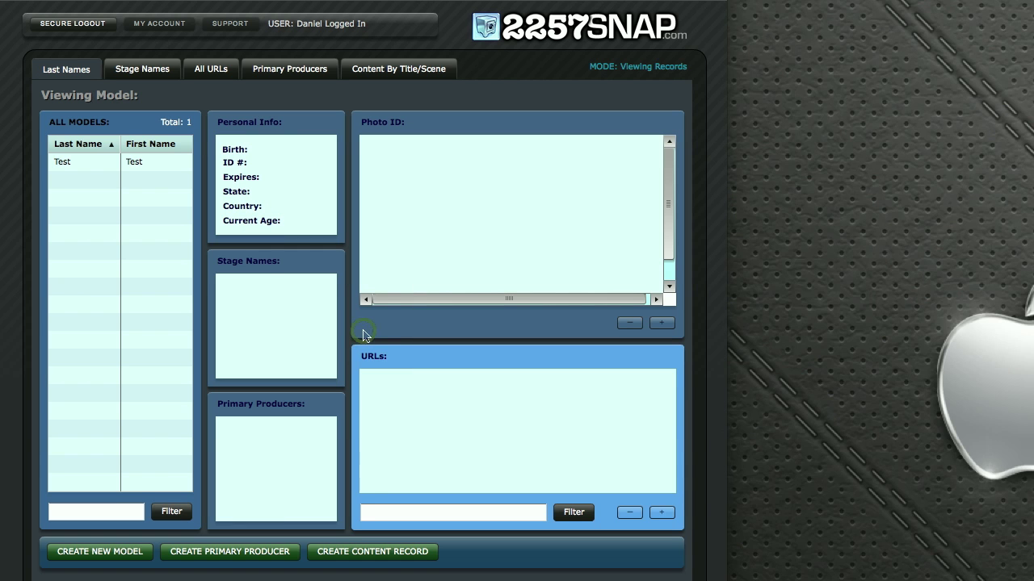
Open the Test model's record from the All Models list
{"action": "left_click", "coordinate": [155, 162]}
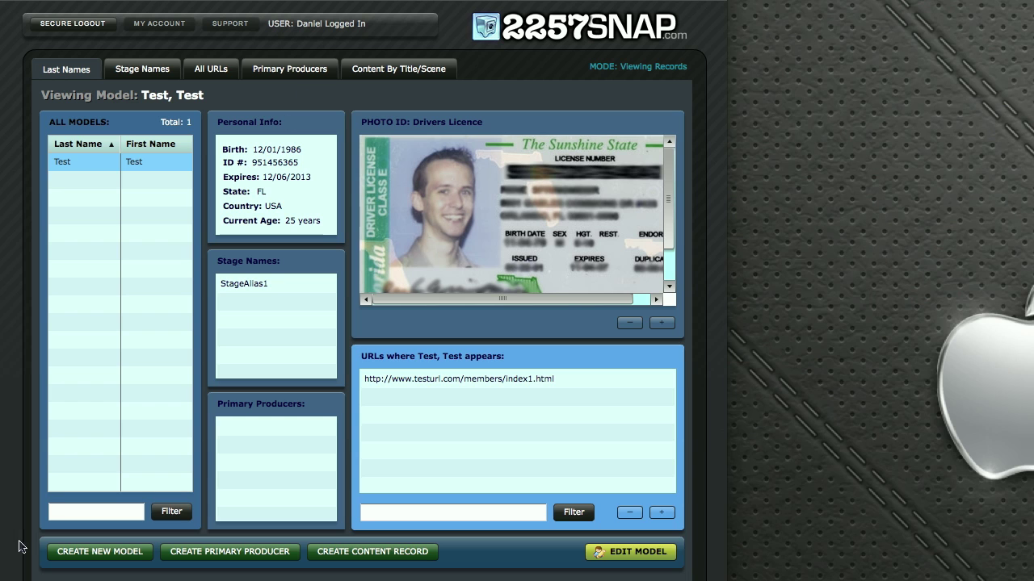
{"action": "left_click", "coordinate": [103, 557]}
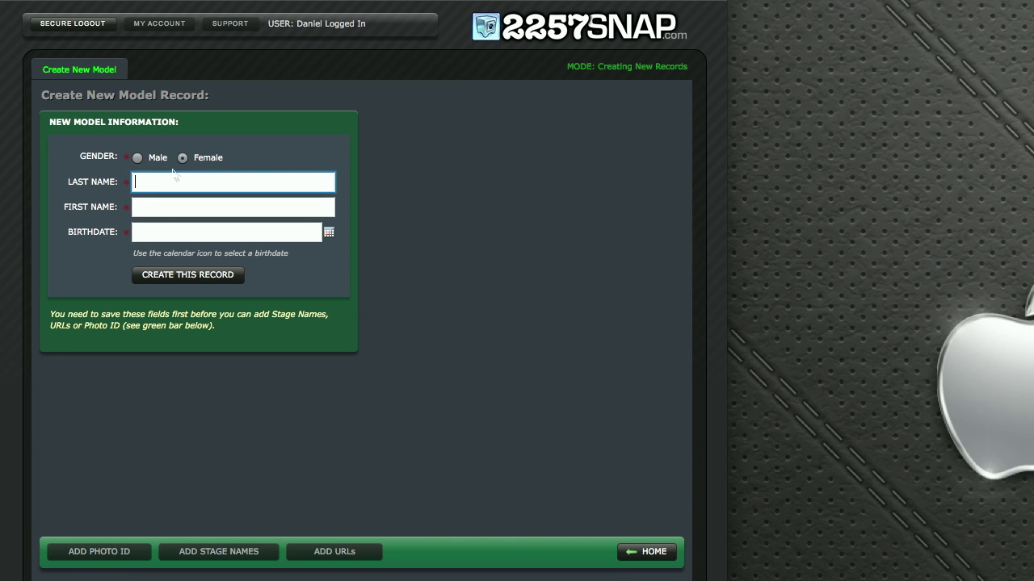
{"action": "type", "text": "Doe"}
{"action": "key", "text": "Tab"}
{"action": "type", "text": "Jane"}
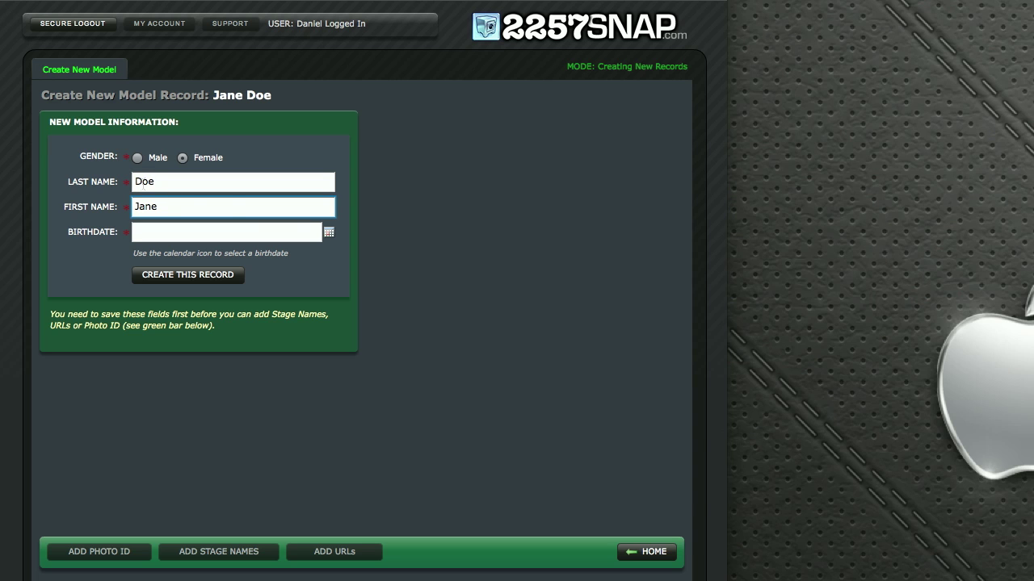
{"action": "left_click", "coordinate": [329, 233]}
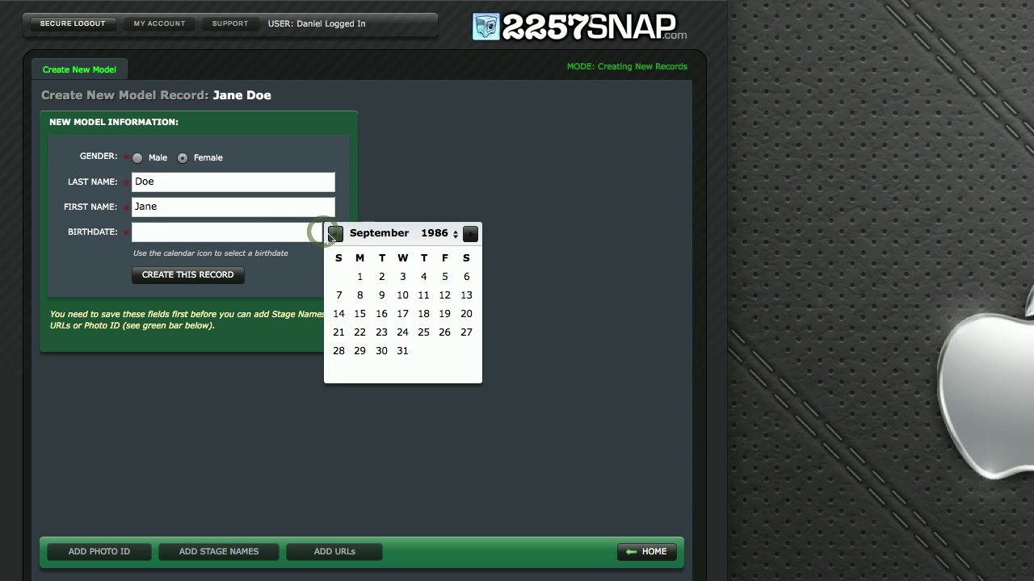
{"action": "left_click", "coordinate": [360, 276]}
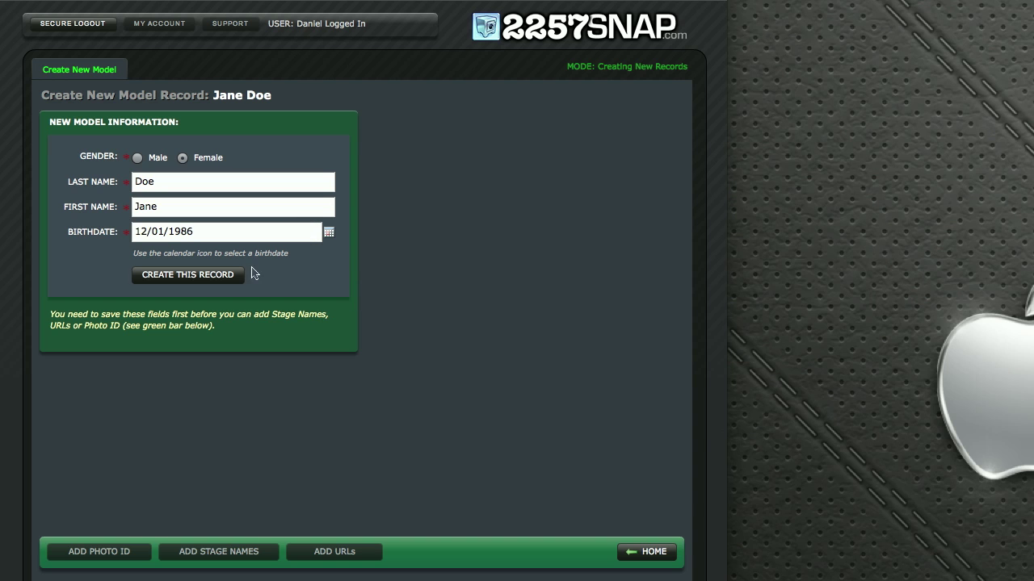
{"action": "left_click", "coordinate": [216, 279]}
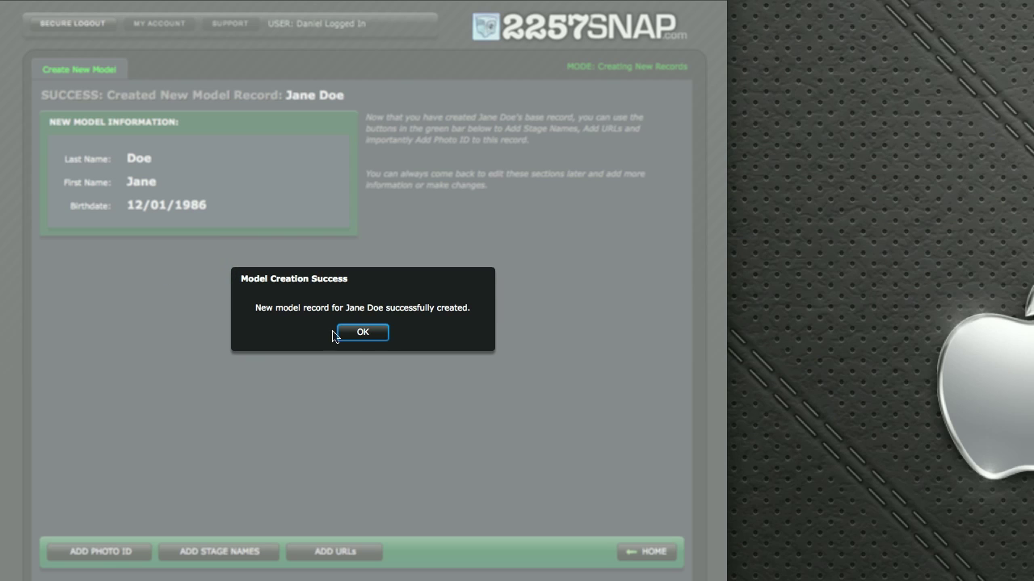
{"action": "left_click", "coordinate": [362, 332]}
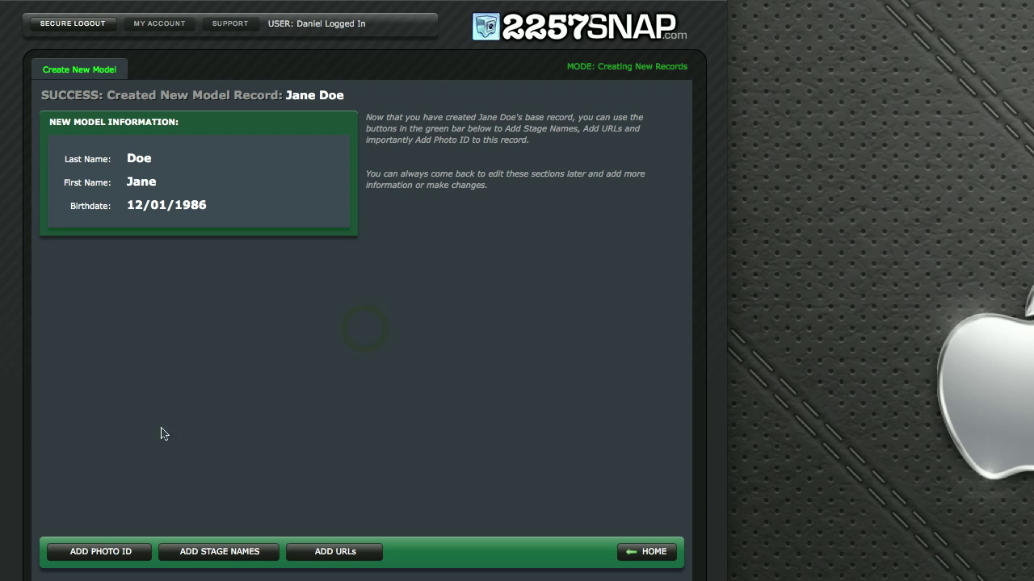
{"action": "left_click", "coordinate": [113, 558]}
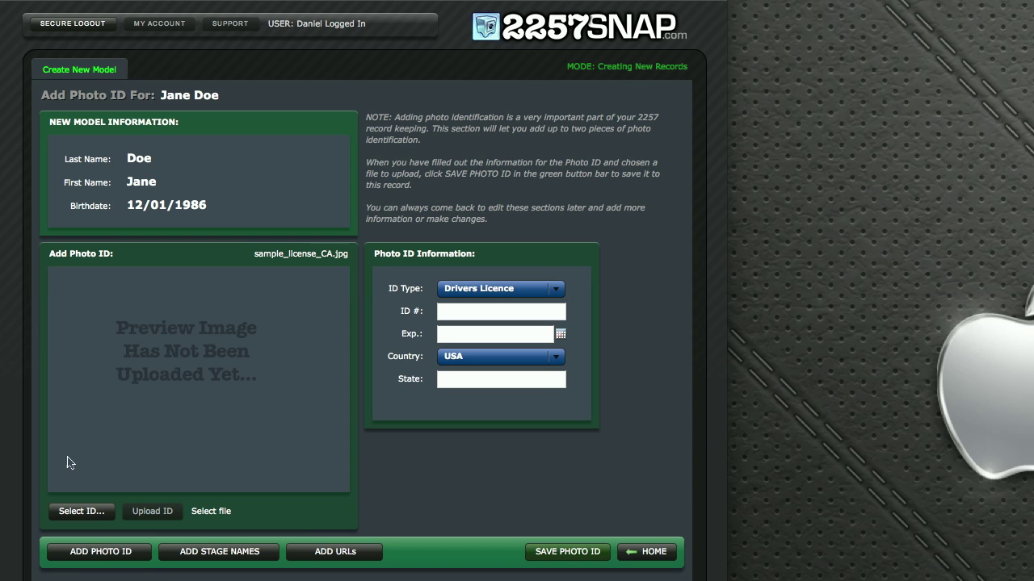
Choose sample_license_CA.jpg from the file dialog as the photo ID image
{"action": "left_click", "coordinate": [82, 515]}
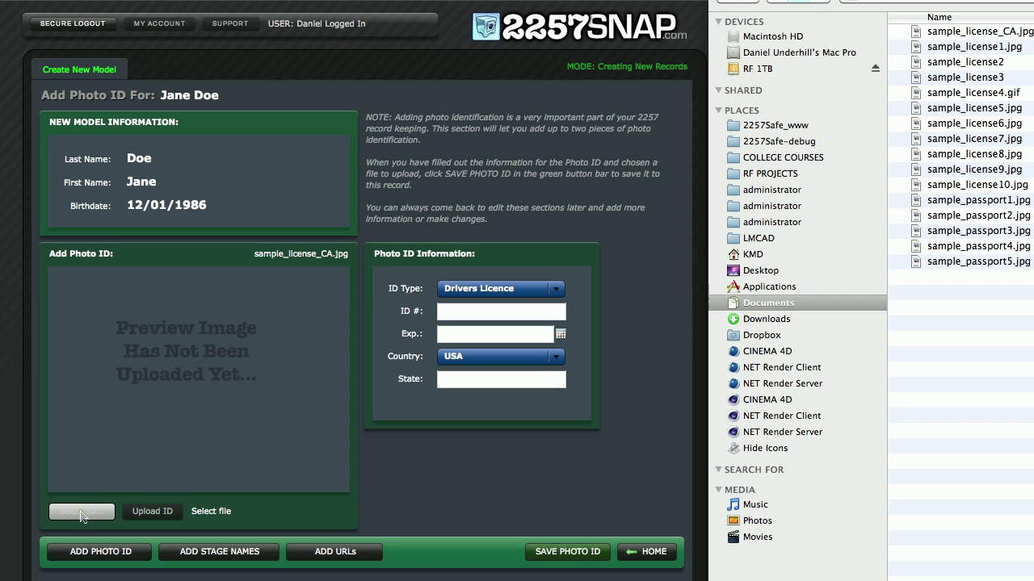
{"action": "left_click_drag", "start_coordinate": [888, 0], "coordinate": [513, 8]}
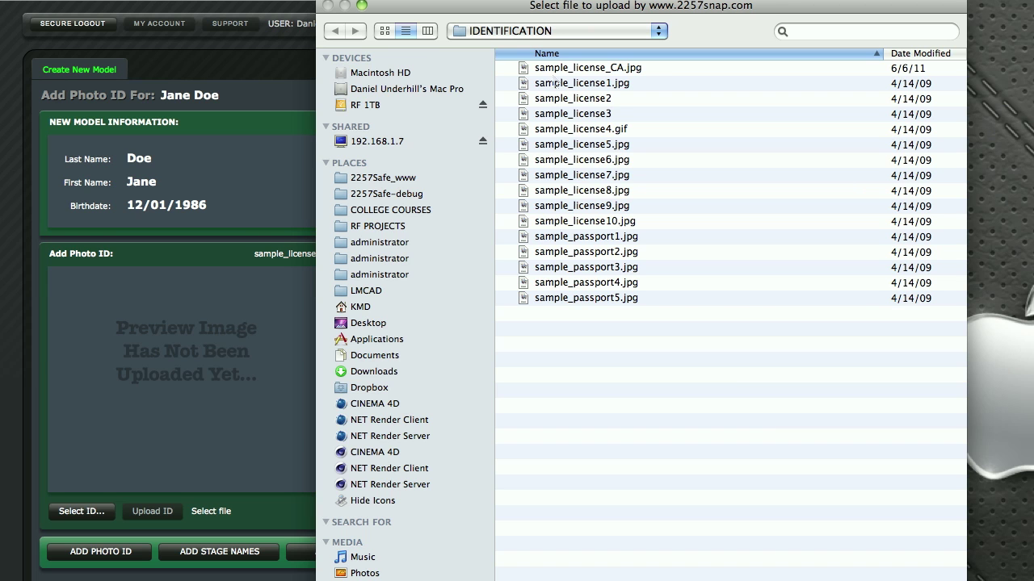
{"action": "left_click", "coordinate": [584, 68]}
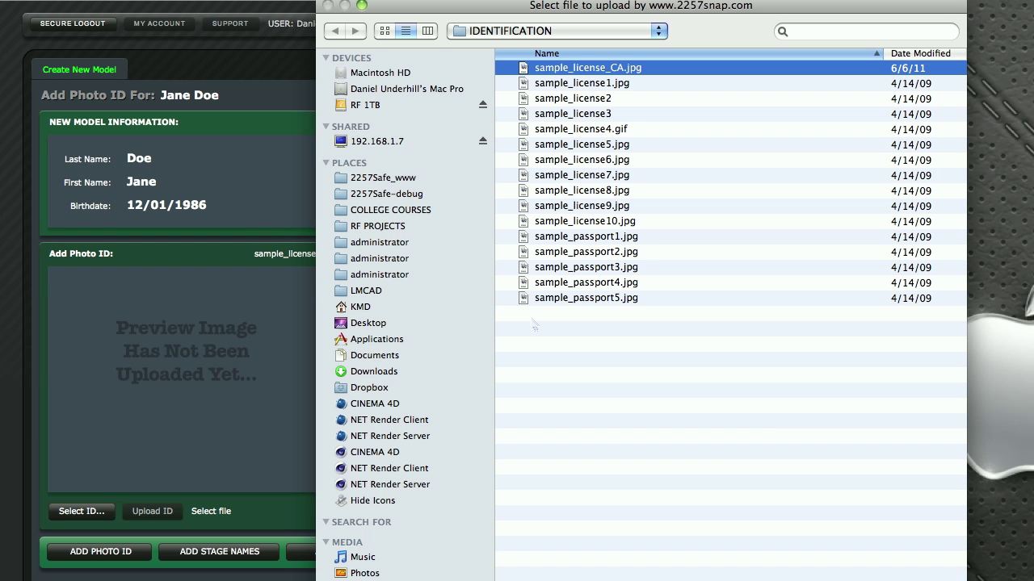
{"action": "double_click", "coordinate": [545, 71]}
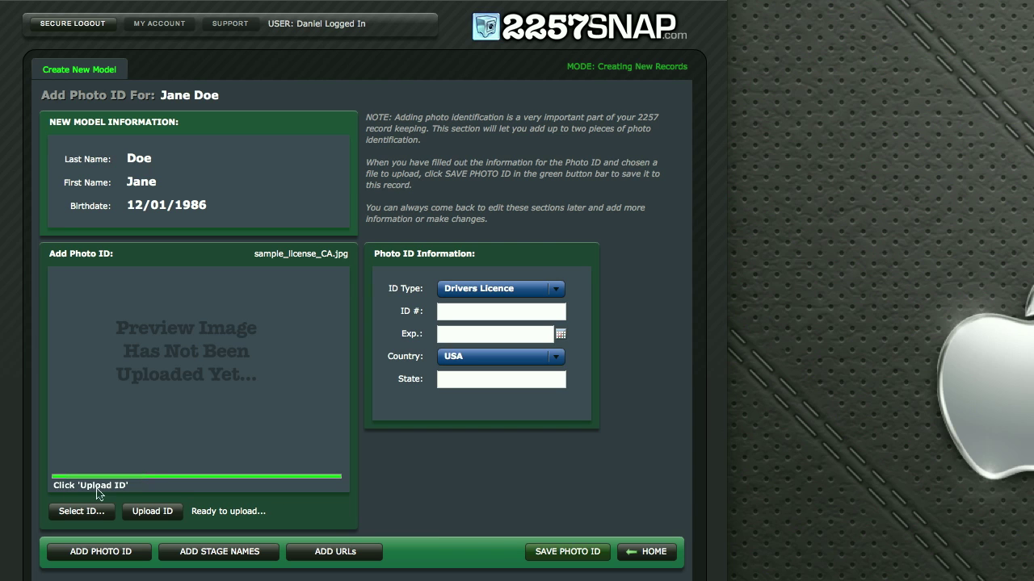
Upload the image and enter a Drivers Licence ID type with the licence number
{"action": "left_click", "coordinate": [156, 517]}
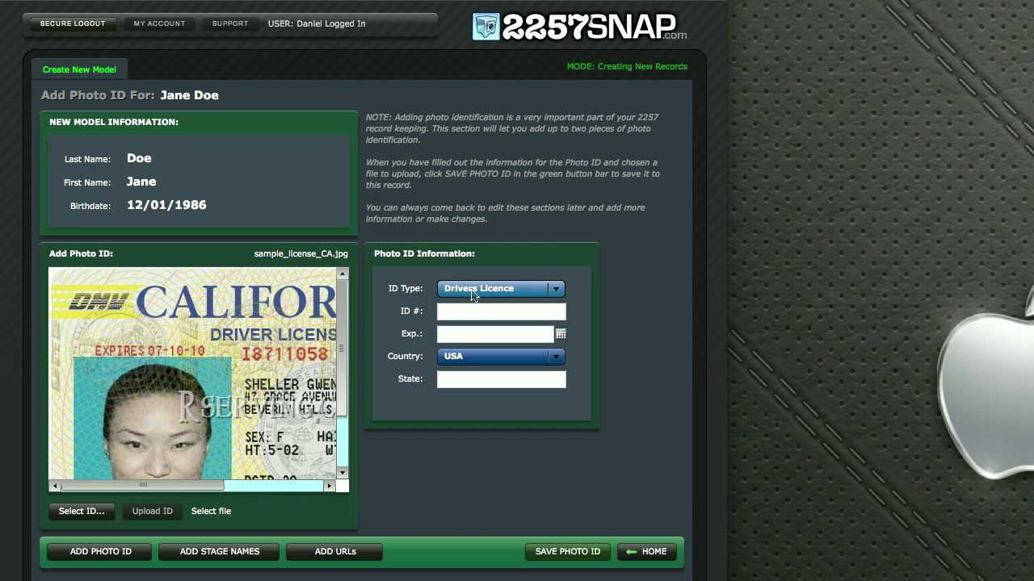
{"action": "left_click", "coordinate": [473, 291]}
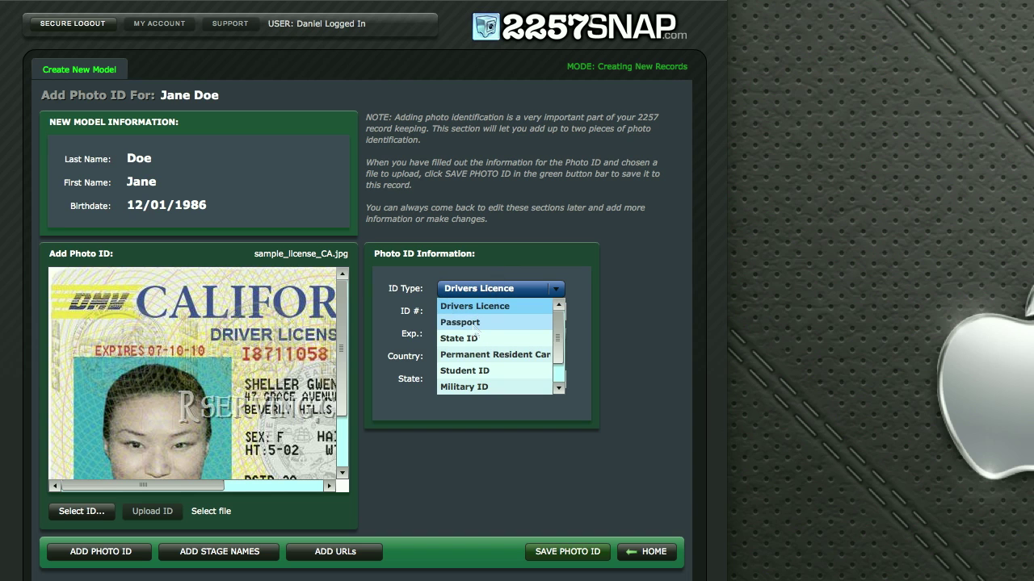
{"action": "left_click", "coordinate": [461, 306]}
{"action": "left_click", "coordinate": [461, 311]}
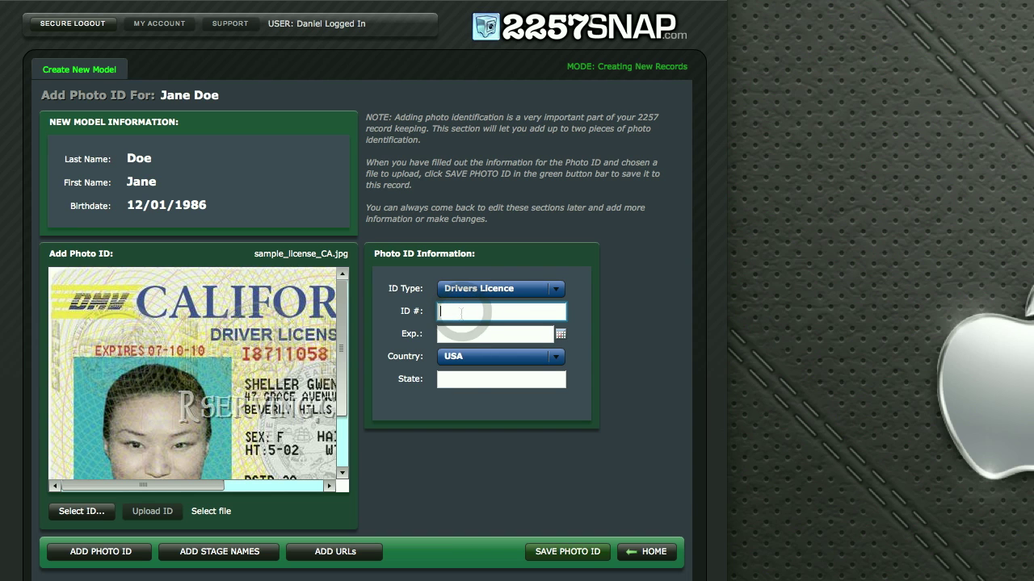
{"action": "type", "text": "98541236"}
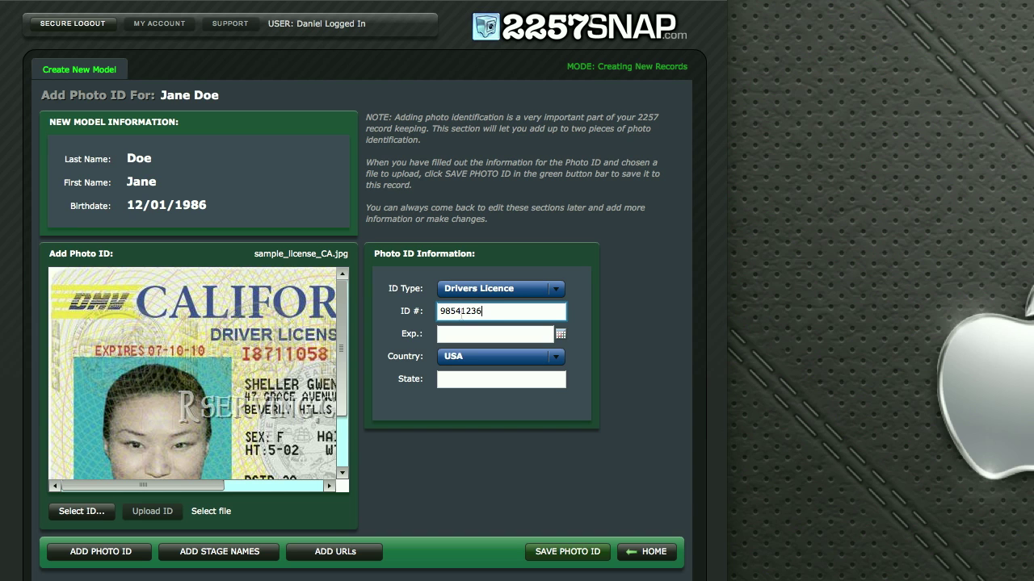
Set expiry 12/01/2015 and state CA, then save the photo ID
{"action": "left_click", "coordinate": [560, 334]}
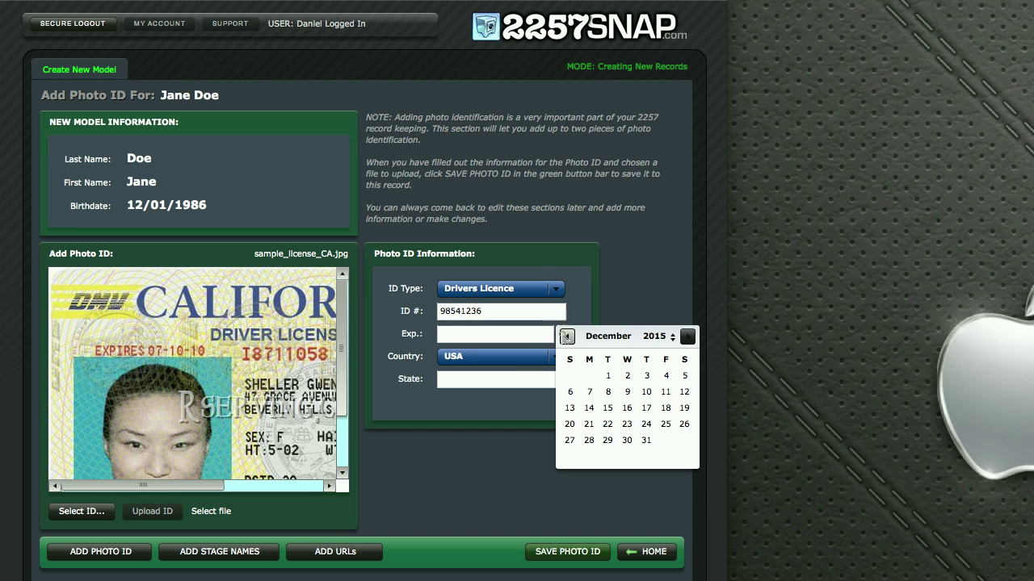
{"action": "left_click", "coordinate": [607, 375]}
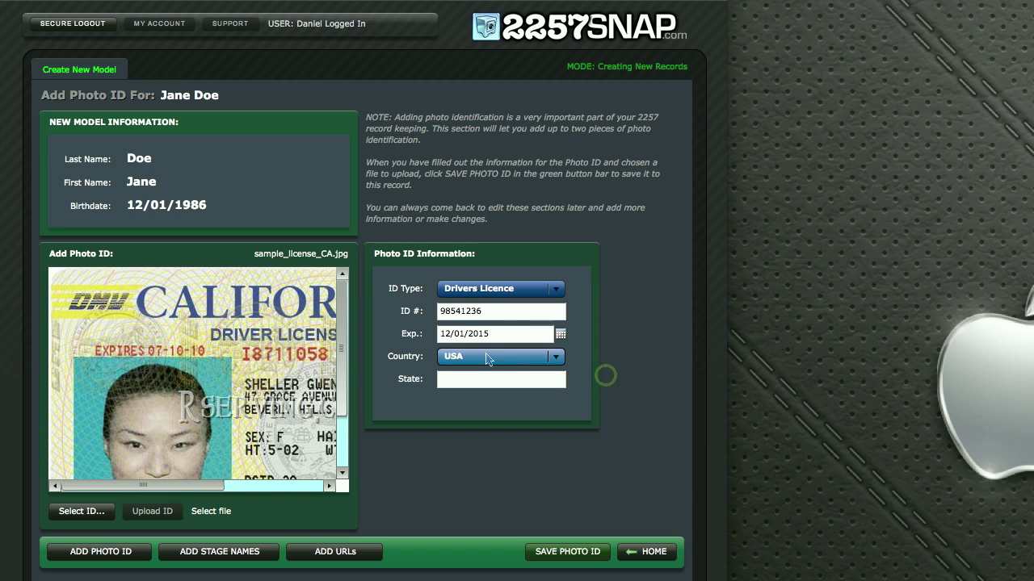
{"action": "left_click", "coordinate": [457, 380]}
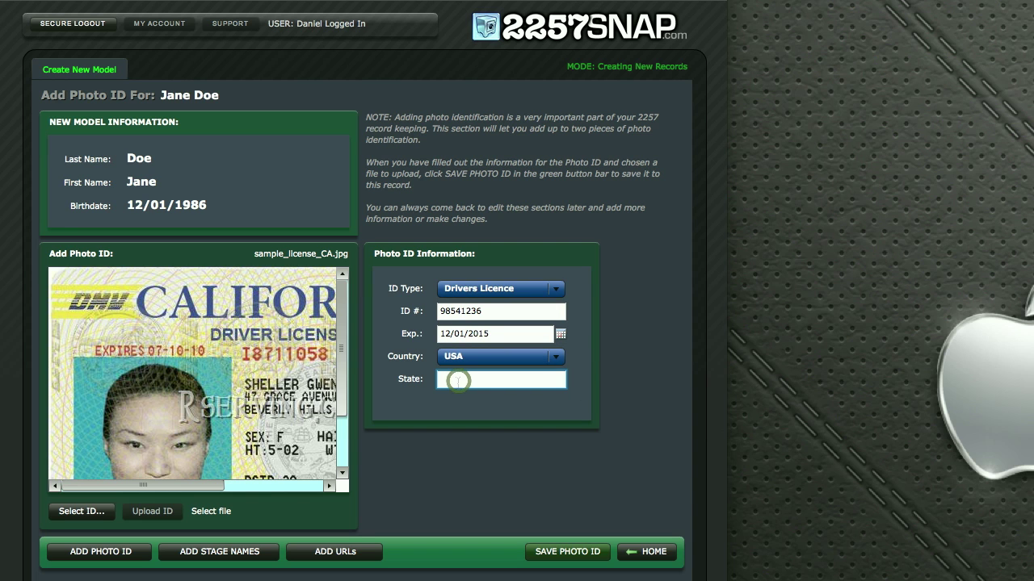
{"action": "type", "text": "CA"}
{"action": "left_click", "coordinate": [569, 554]}
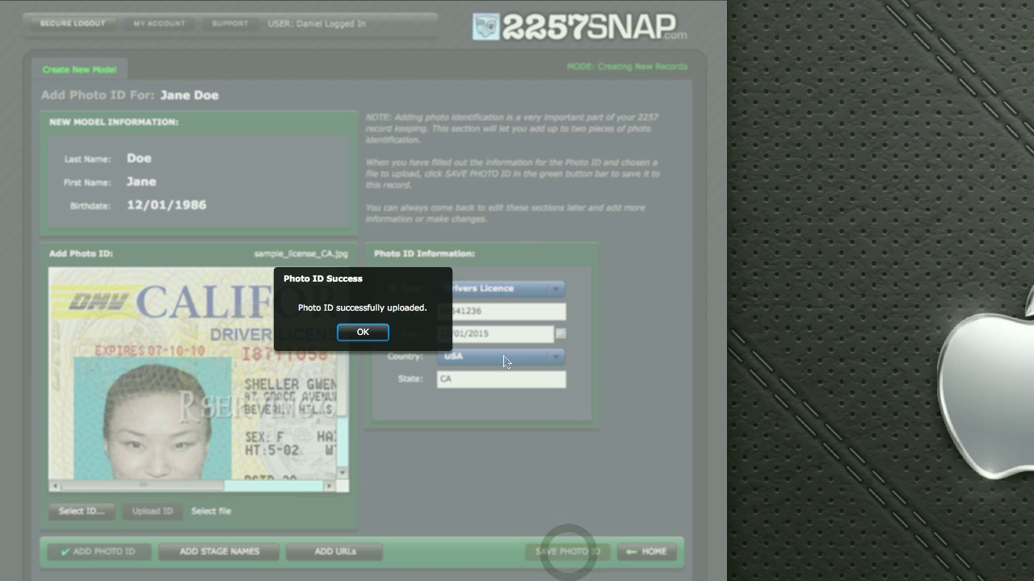
{"action": "left_click", "coordinate": [360, 332]}
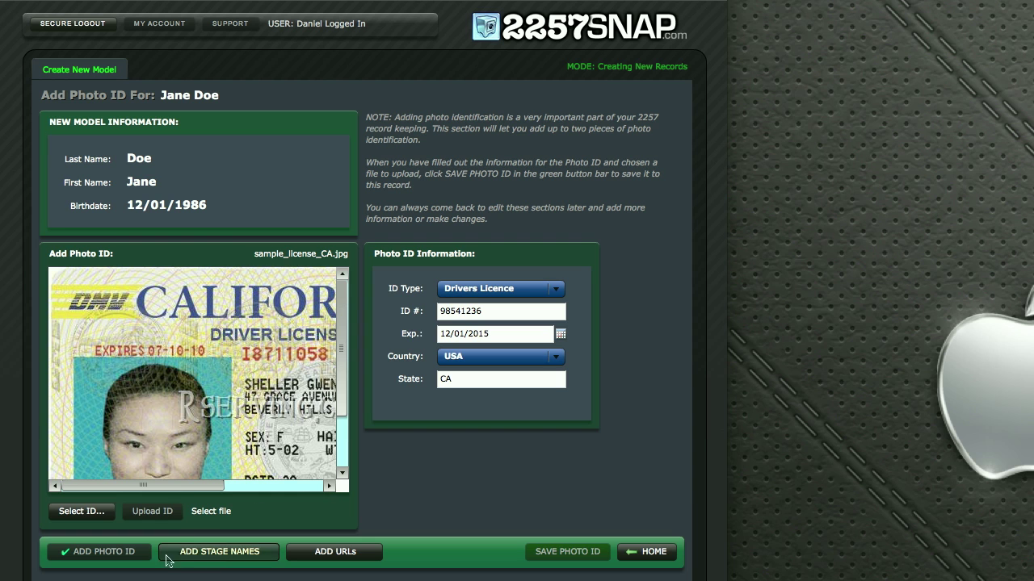
Save stage names Honey, Bunny and MoMoney in the three alias fields
{"action": "left_click", "coordinate": [230, 556]}
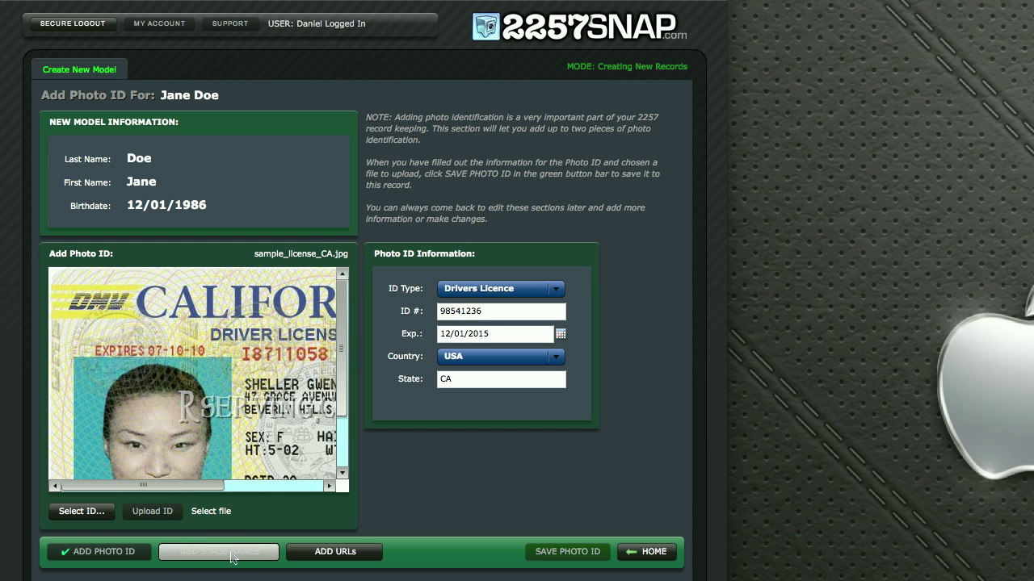
{"action": "left_click", "coordinate": [132, 289]}
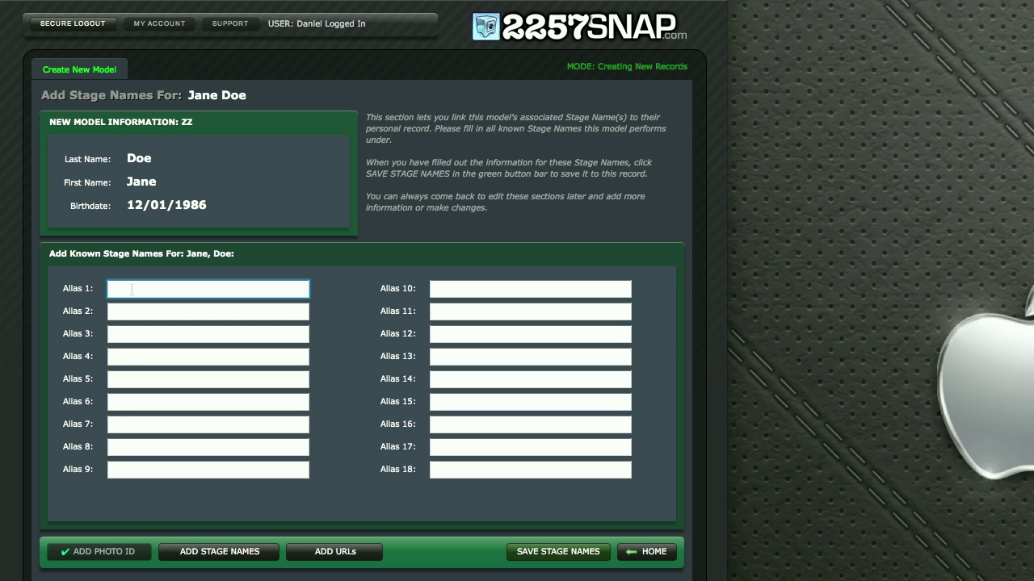
{"action": "type", "text": "Honey"}
{"action": "key", "text": "Tab"}
{"action": "type", "text": "Bunny"}
{"action": "key", "text": "Tab"}
{"action": "type", "text": "MoMoney"}
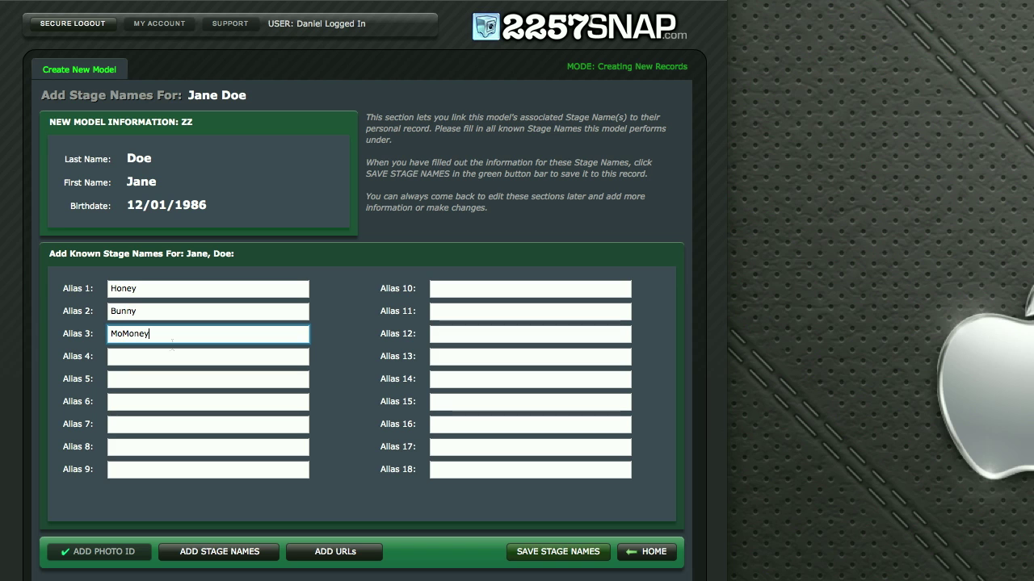
{"action": "left_click", "coordinate": [544, 553]}
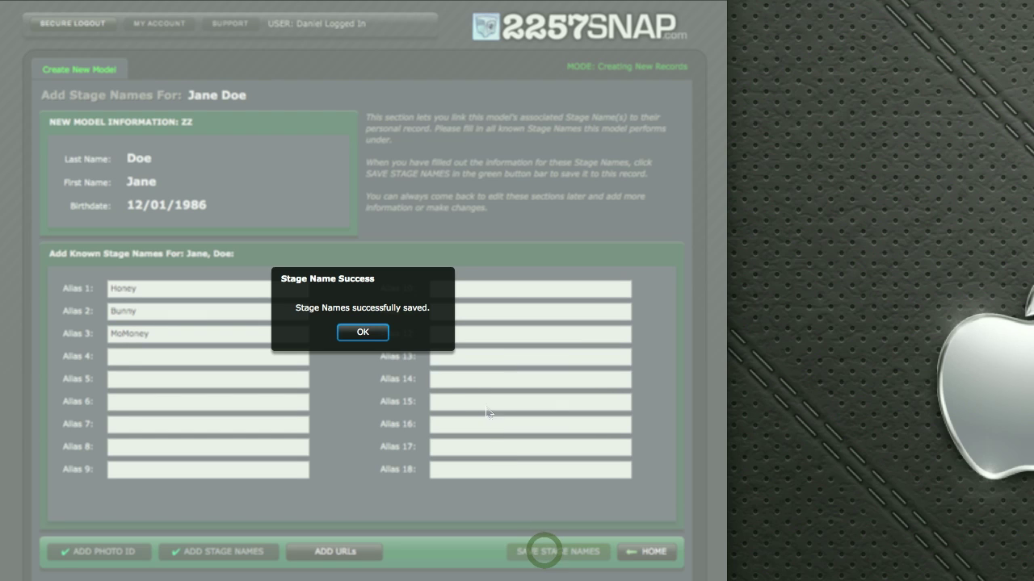
{"action": "left_click", "coordinate": [365, 333]}
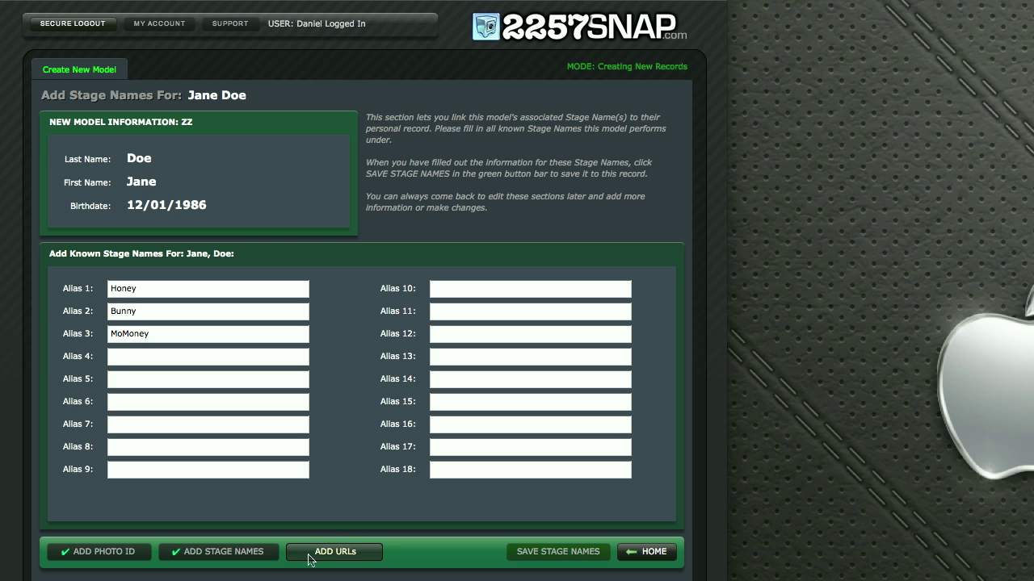
{"action": "left_click", "coordinate": [345, 559]}
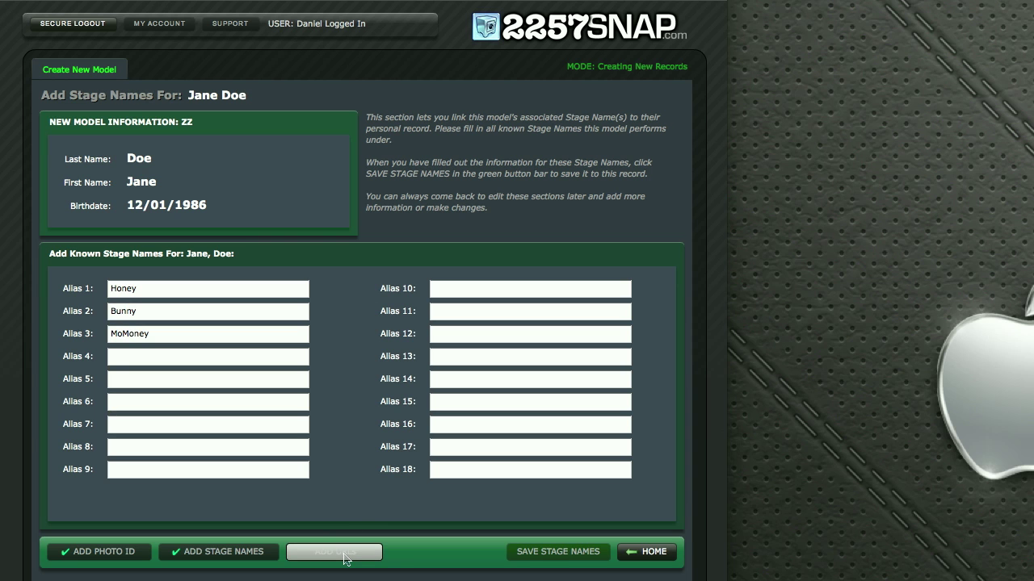
{"action": "left_click", "coordinate": [126, 310]}
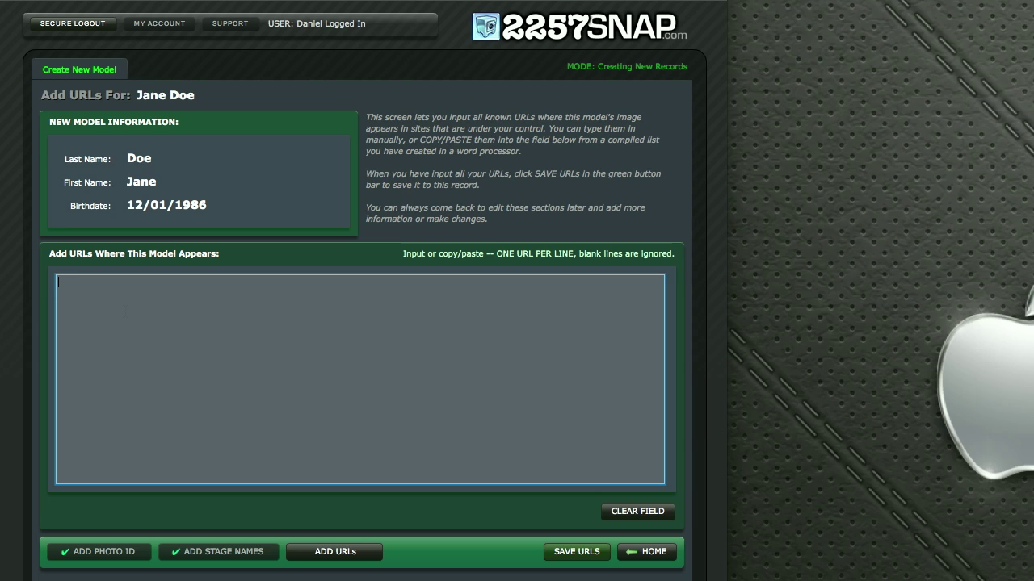
{"action": "type", "text": "http://www.testurl.com/index.html http://www"}
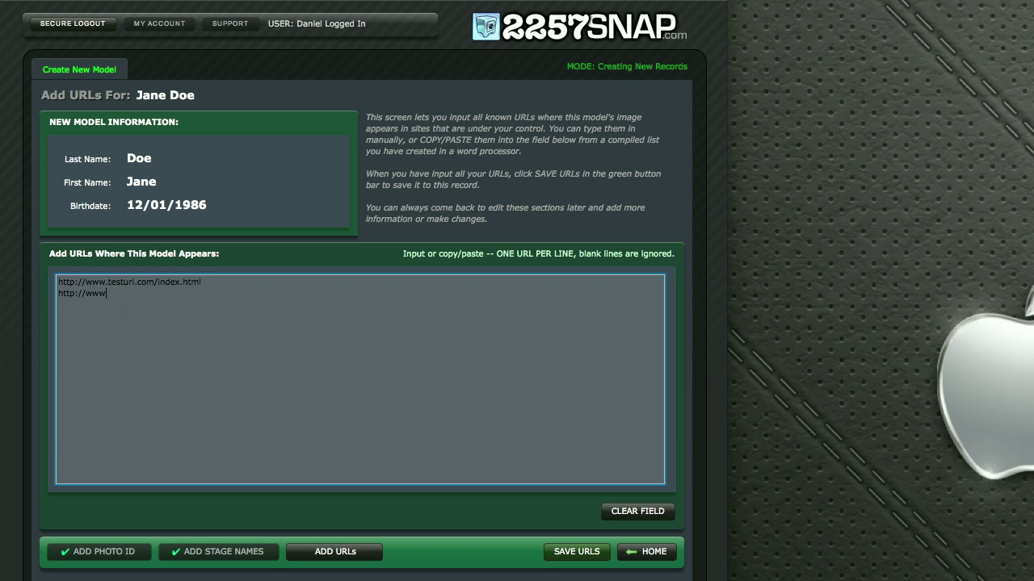
{"action": "type", "text": ".testurl.com/members/"}
{"action": "type", "text": "index"}
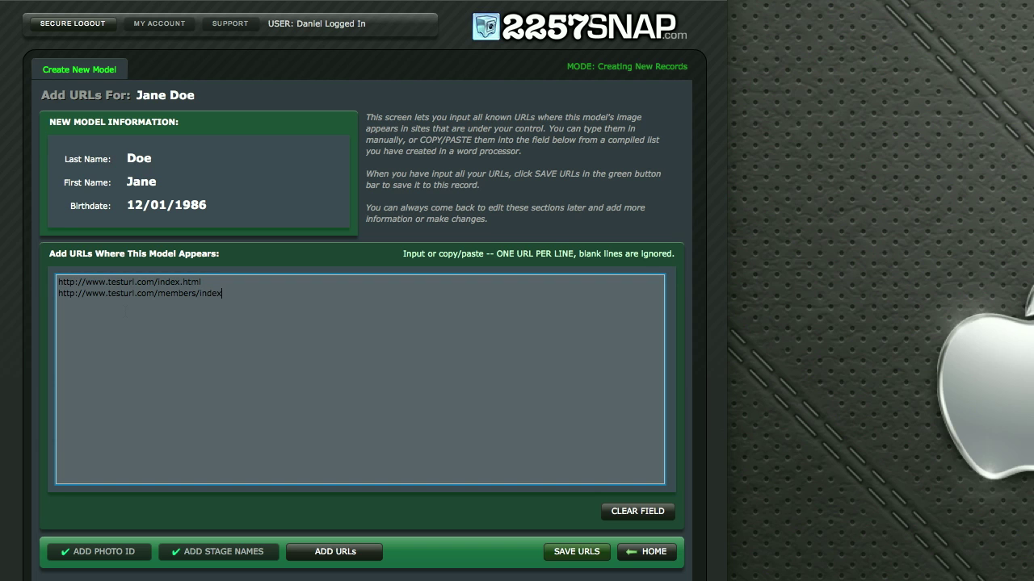
{"action": "type", "text": "1.html"}
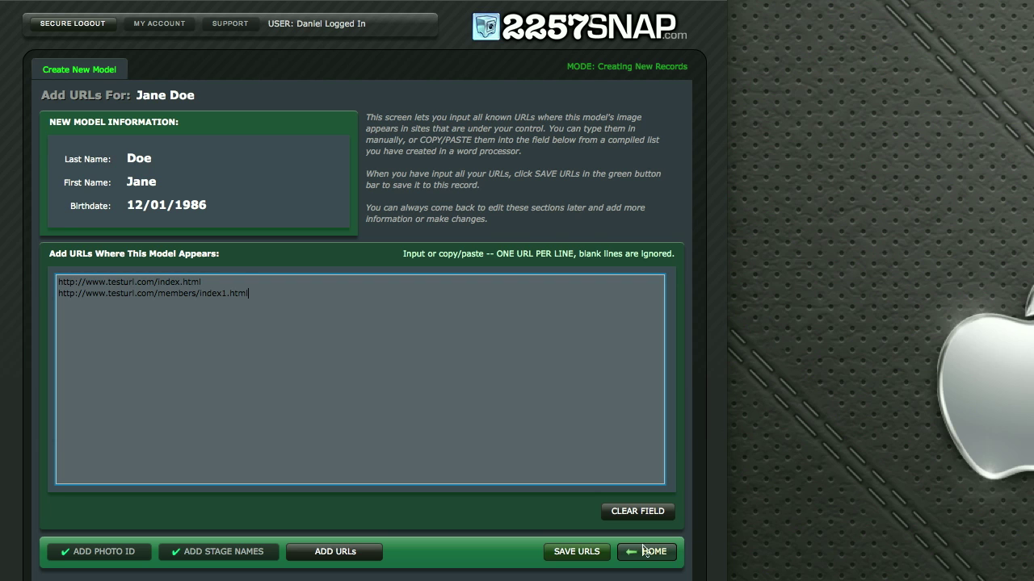
{"action": "left_click", "coordinate": [575, 552]}
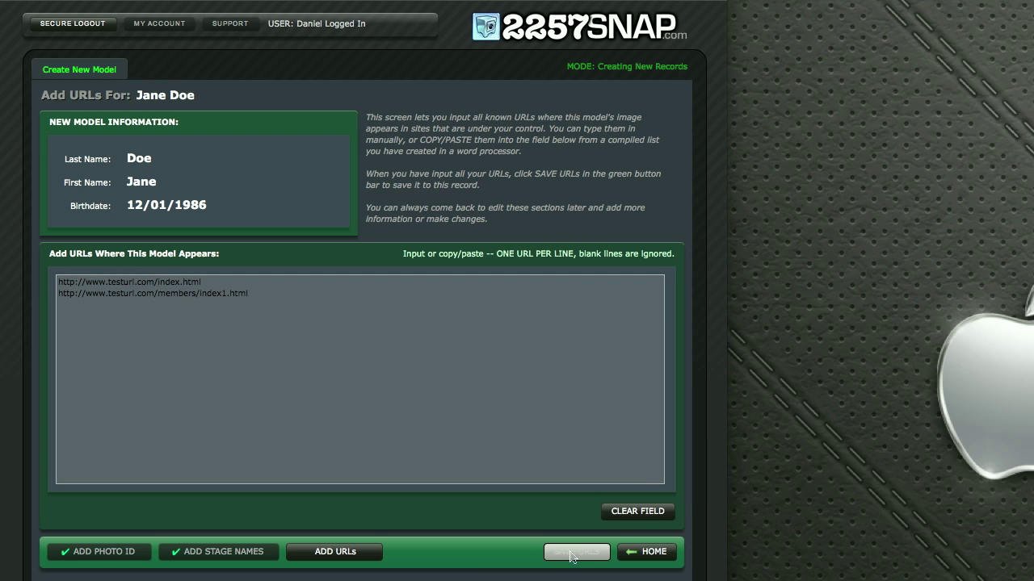
{"action": "left_click", "coordinate": [364, 334]}
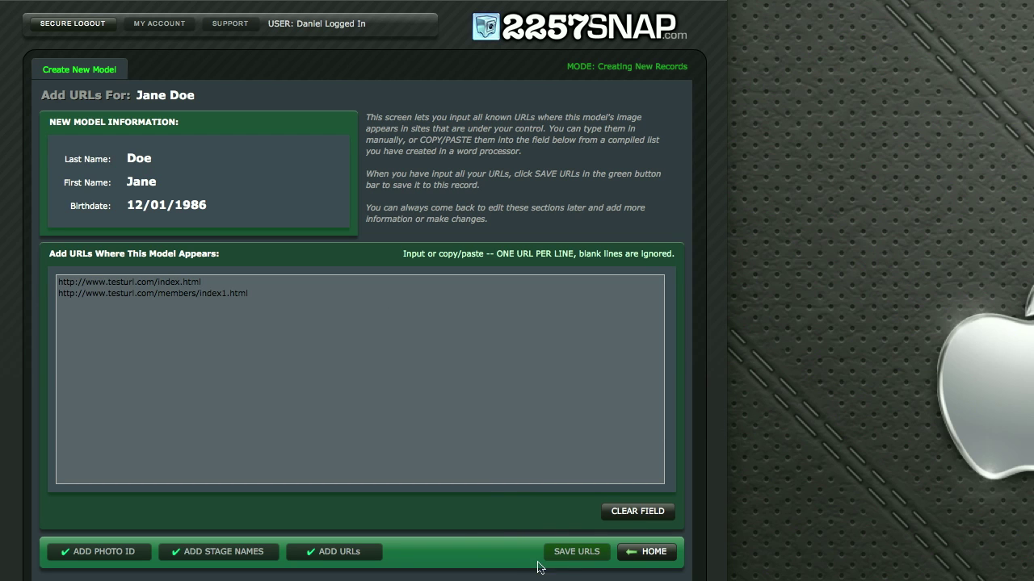
{"action": "left_click", "coordinate": [646, 552]}
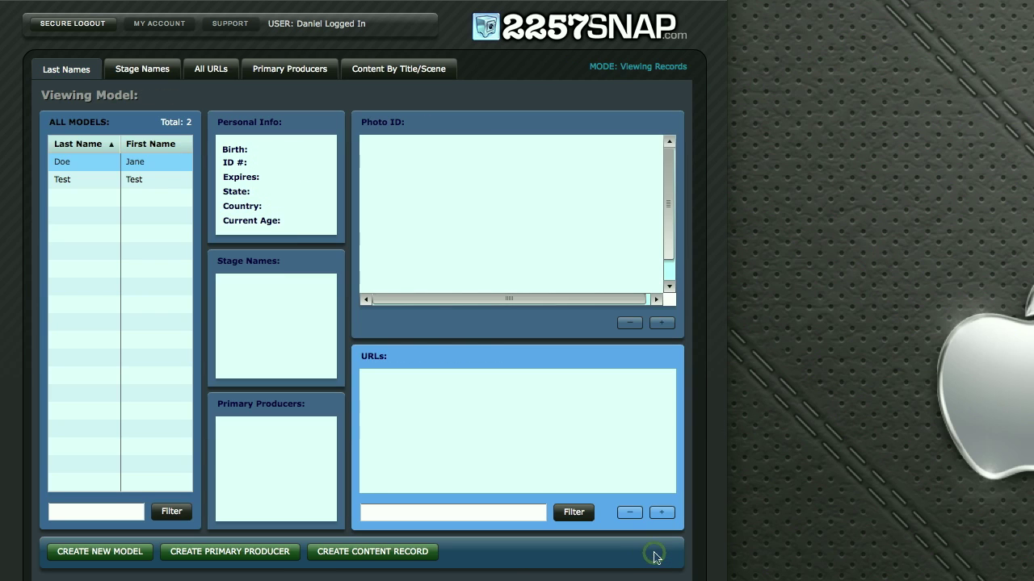
Load the new Doe record and briefly enlarge its licence photo ID to full view
{"action": "left_click", "coordinate": [142, 162]}
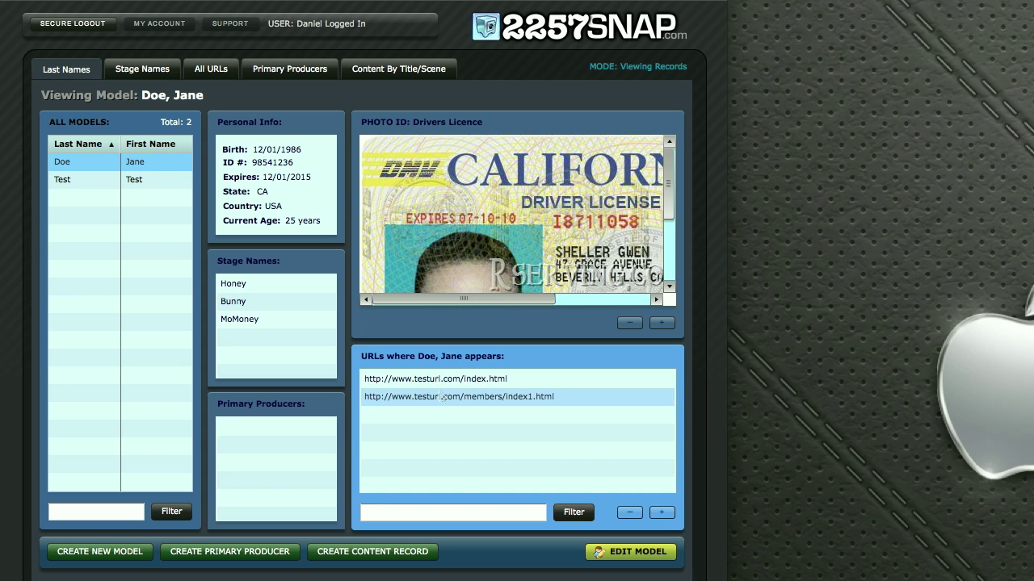
{"action": "mouse_move", "coordinate": [255, 303]}
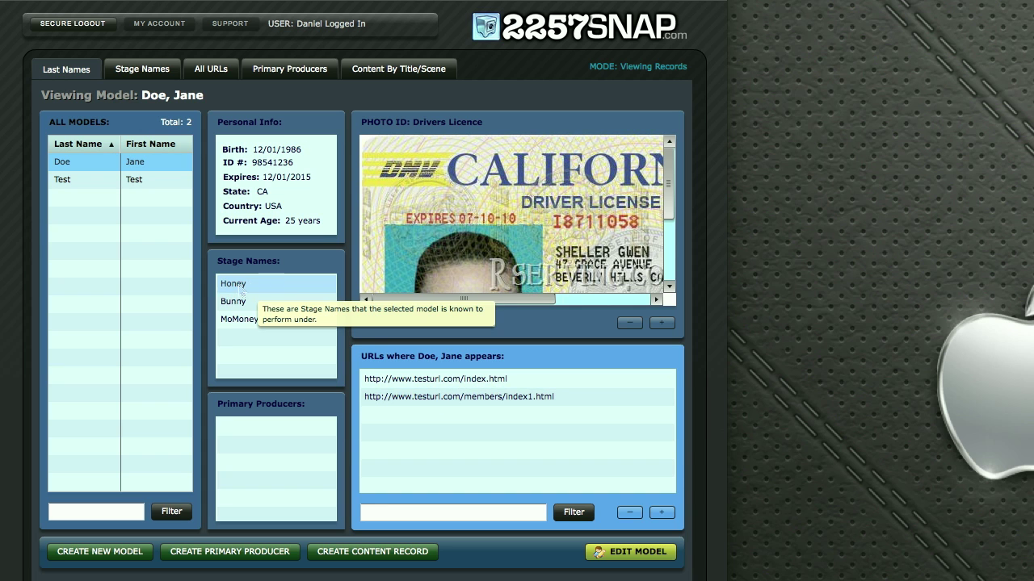
{"action": "left_click", "coordinate": [662, 323]}
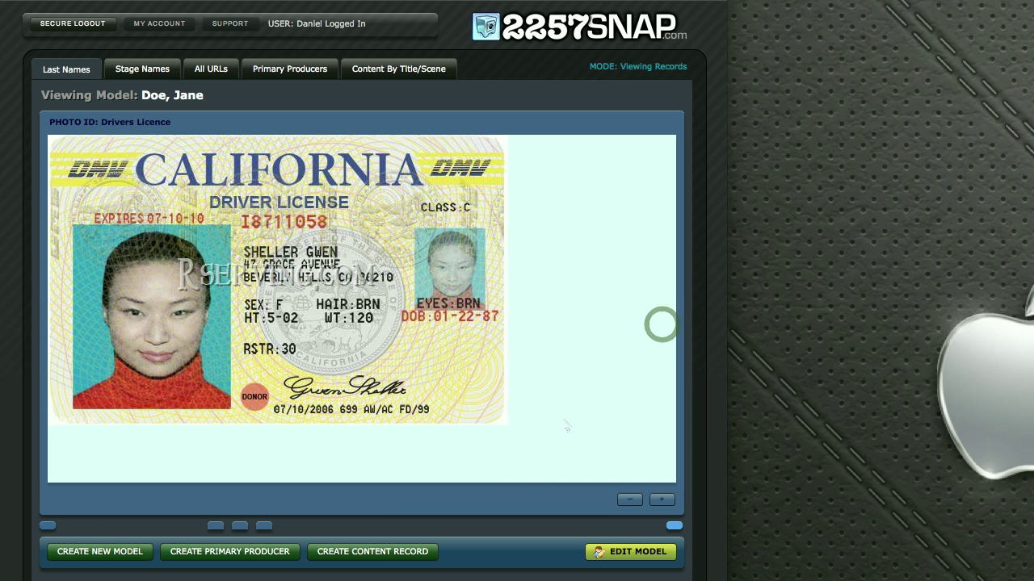
{"action": "left_click", "coordinate": [629, 500]}
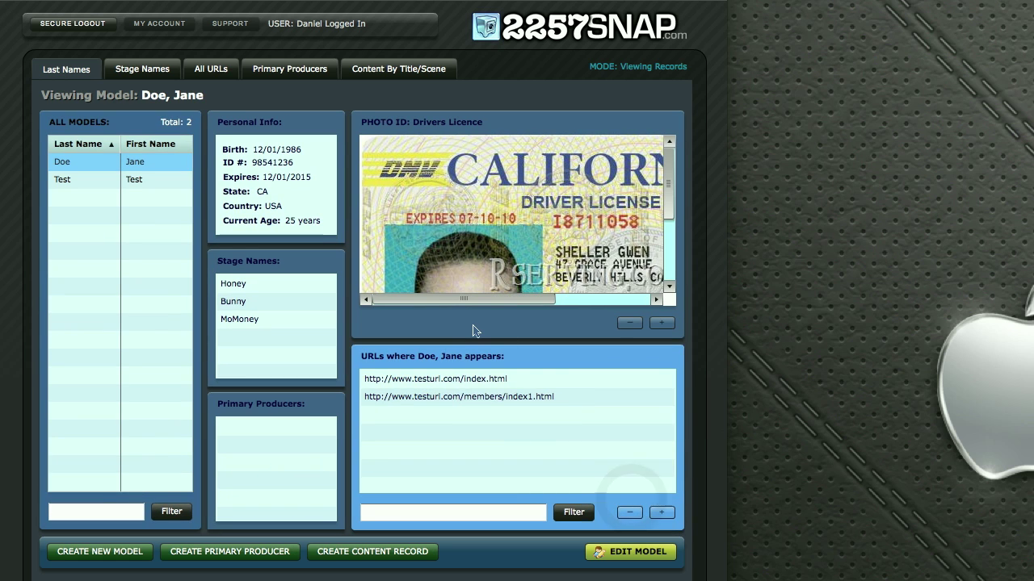
Find stage name Bunny, open its linked Doe model, then switch to All URLs
{"action": "left_click", "coordinate": [146, 73]}
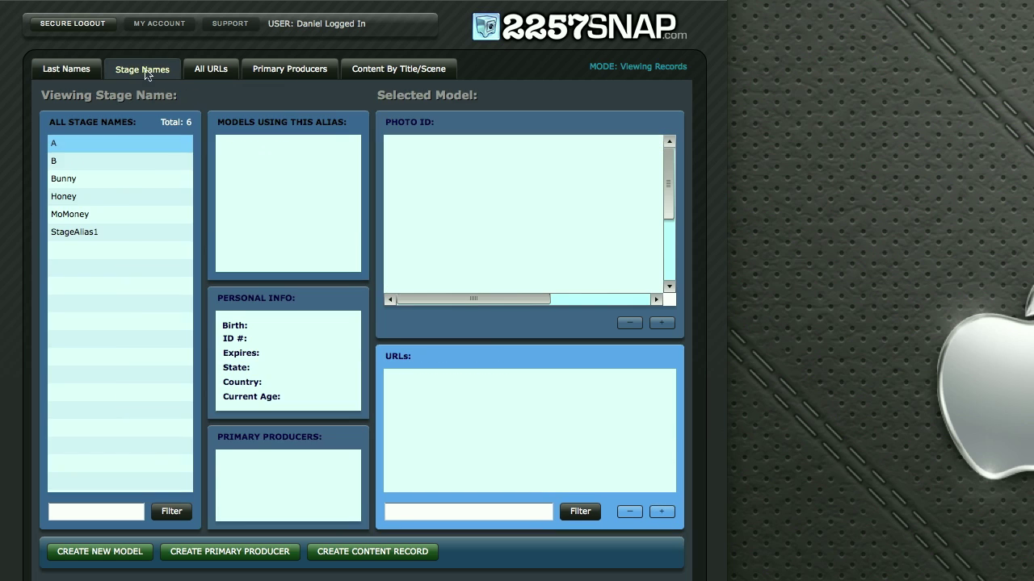
{"action": "left_click", "coordinate": [88, 179]}
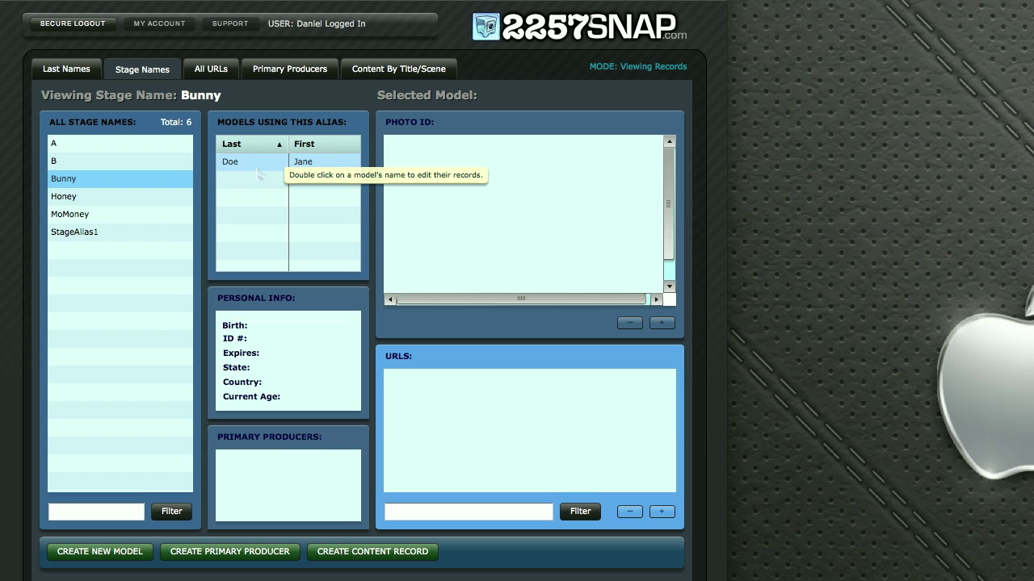
{"action": "left_click", "coordinate": [310, 163]}
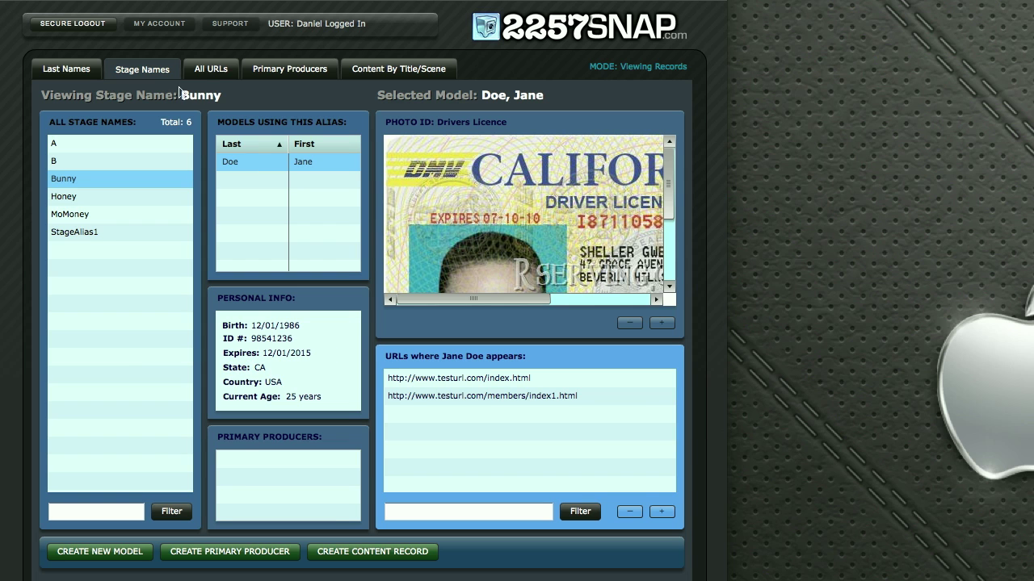
{"action": "left_click", "coordinate": [208, 72]}
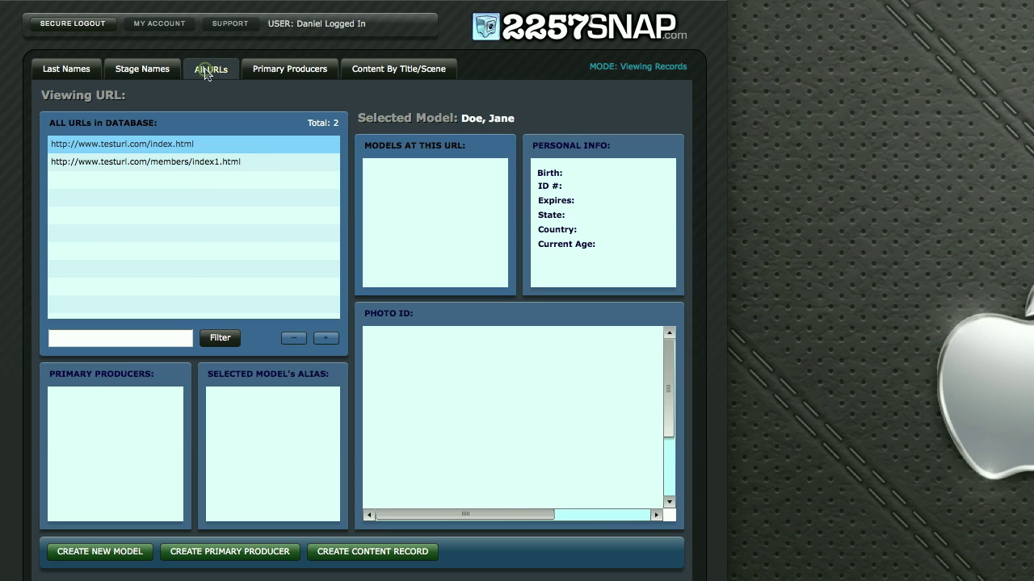
Check models linked to index.html and members/index1.html, open the Doe model, then return to Last Names
{"action": "left_click", "coordinate": [168, 146]}
{"action": "left_click", "coordinate": [184, 144]}
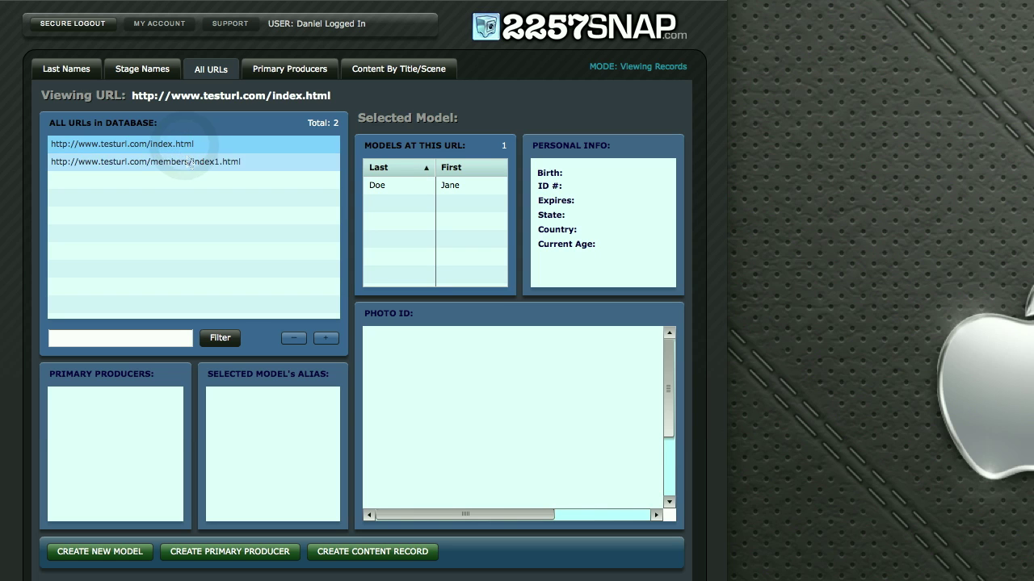
{"action": "left_click", "coordinate": [187, 161]}
{"action": "left_click", "coordinate": [189, 144]}
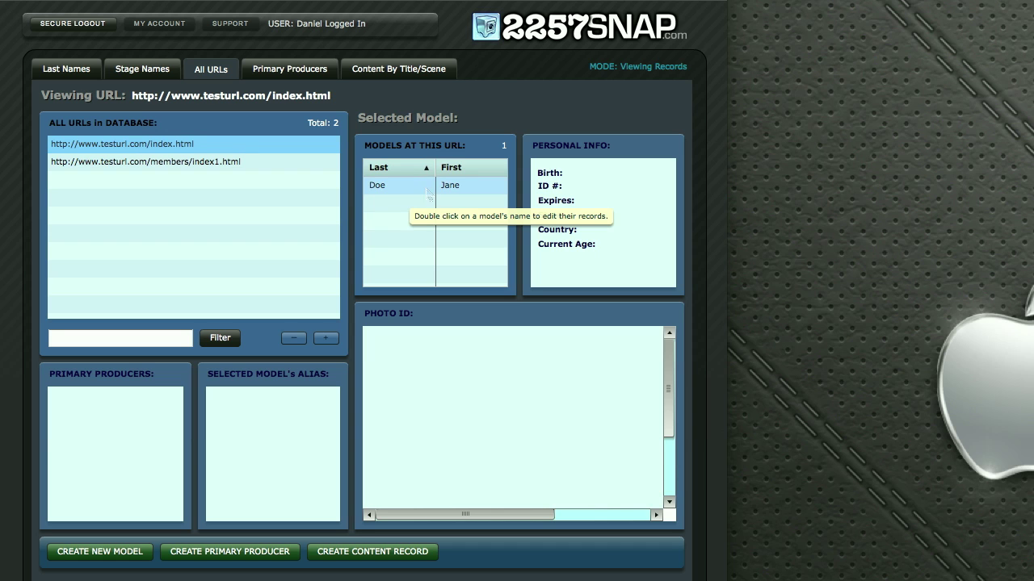
{"action": "left_click", "coordinate": [450, 185]}
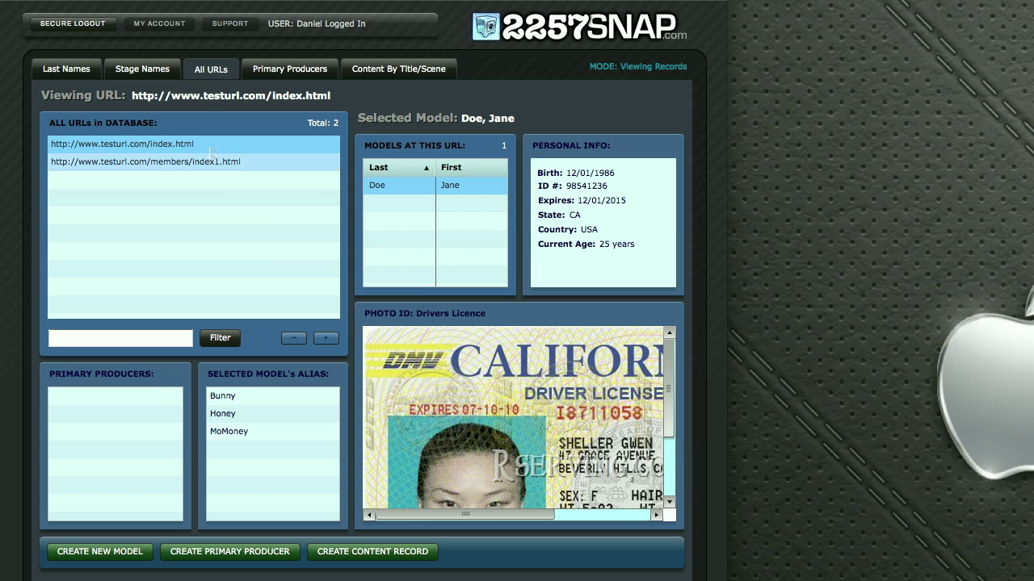
{"action": "left_click", "coordinate": [71, 71]}
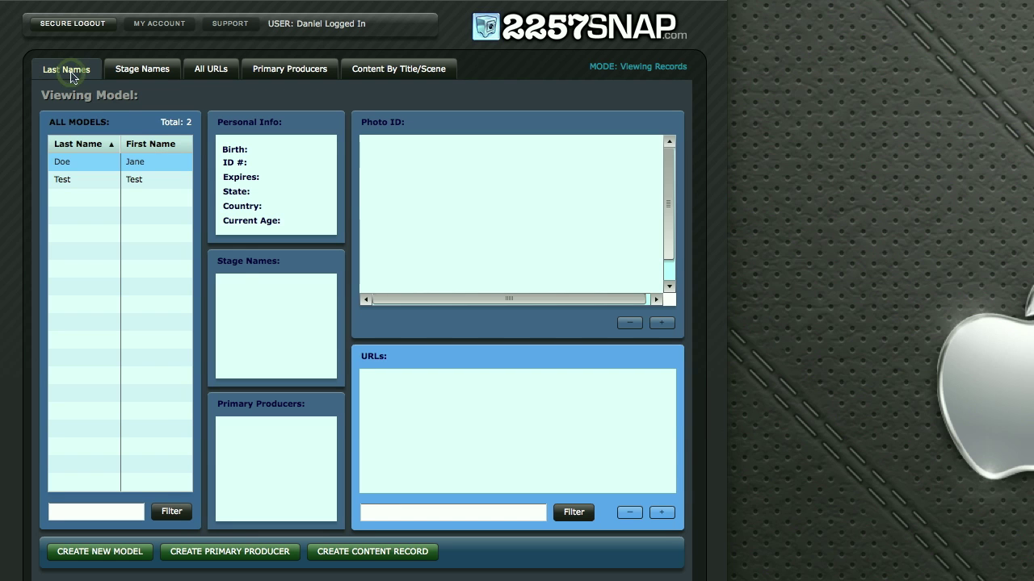
Load the model's record from All Models, enlarge the photo ID to view the full licence, then shrink it back to normal size
{"action": "left_click", "coordinate": [144, 163]}
{"action": "left_click", "coordinate": [661, 323]}
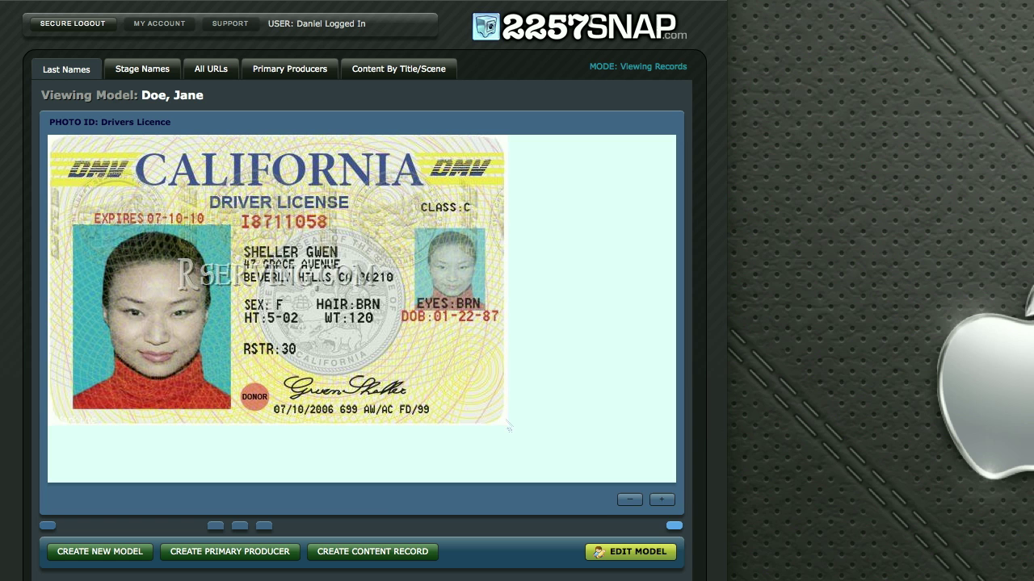
{"action": "left_click", "coordinate": [662, 499]}
{"action": "left_click", "coordinate": [631, 501]}
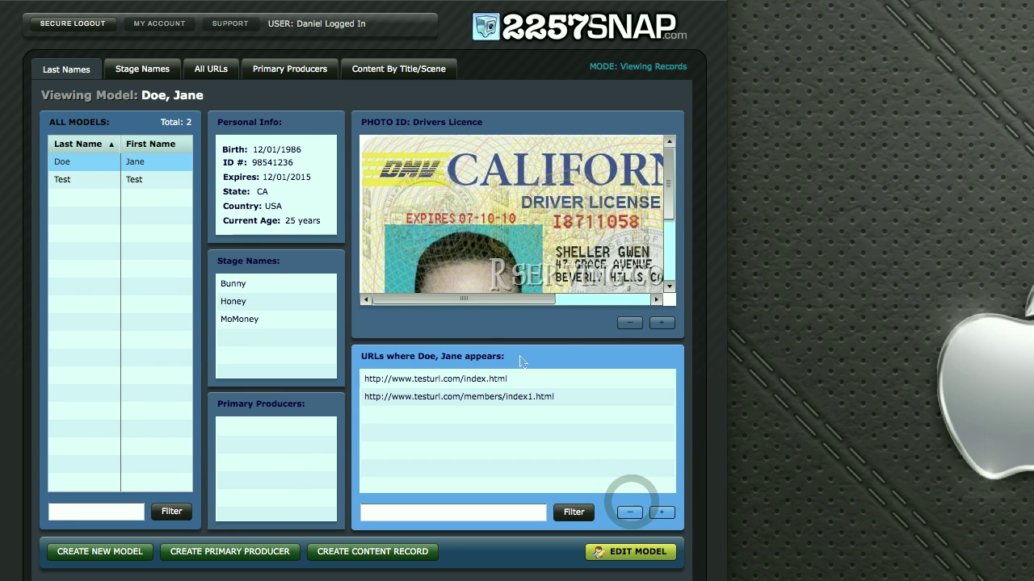